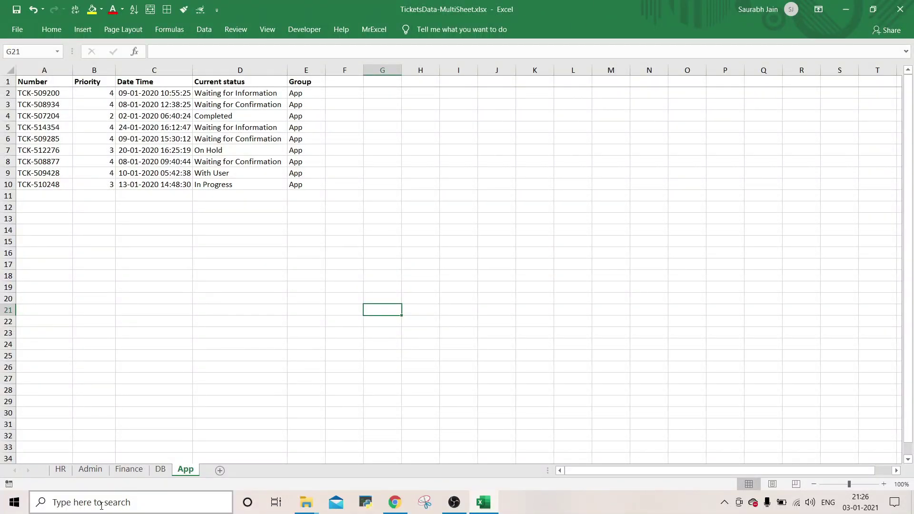
Step: Look through the HR, Admin, Finance, DB and App ticket sheets
{"action": "left_click", "coordinate": [61, 469]}
{"action": "left_click", "coordinate": [90, 470]}
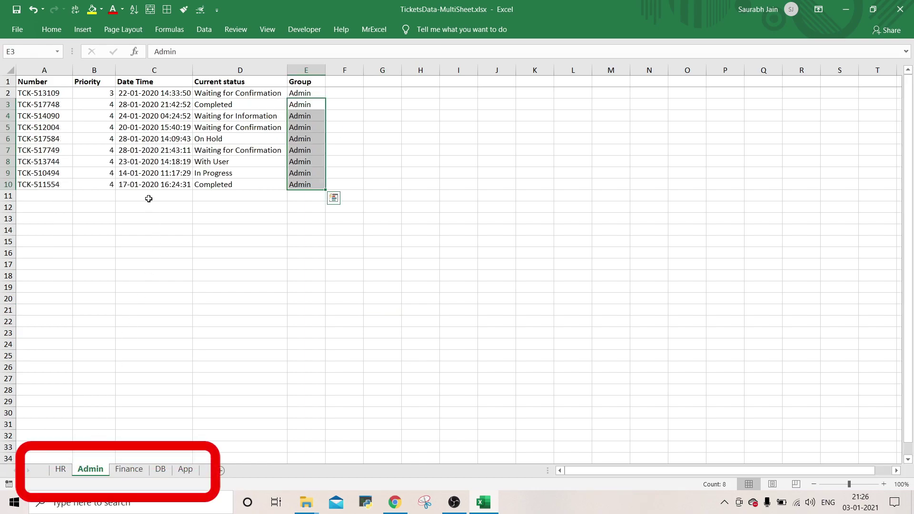
{"action": "left_click", "coordinate": [147, 184]}
{"action": "left_click", "coordinate": [129, 469]}
{"action": "left_click", "coordinate": [160, 470]}
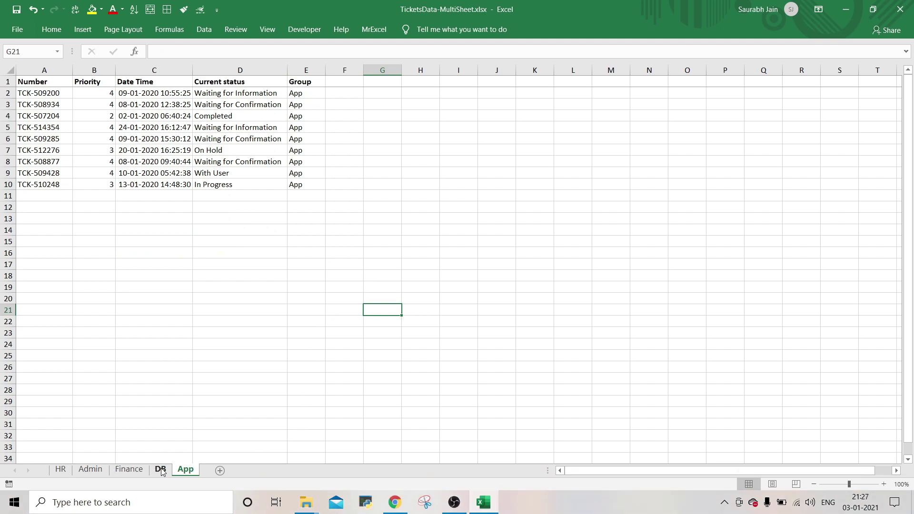
Step: Import the TicketsData-MultiSheet.xlsx workbook via Get Data > From File > From Workbook
{"action": "left_click", "coordinate": [203, 29]}
{"action": "left_click", "coordinate": [18, 68]}
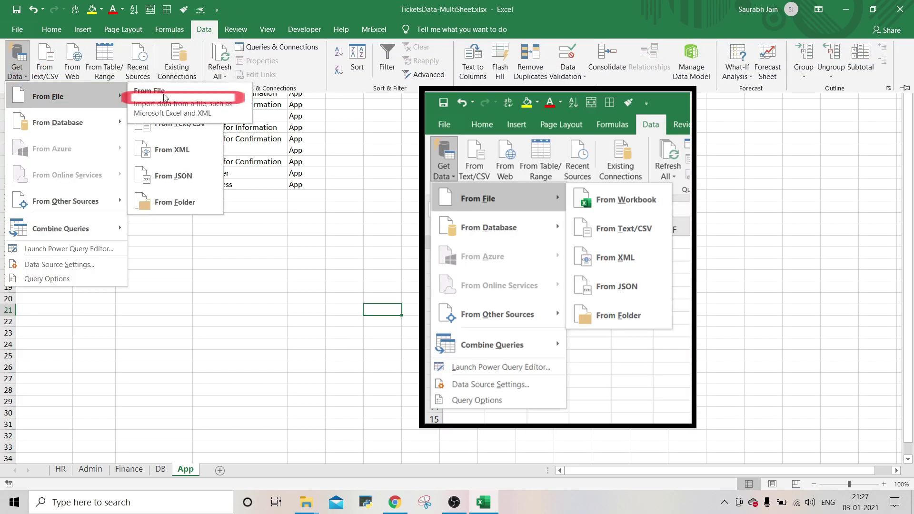
{"action": "left_click", "coordinate": [173, 97]}
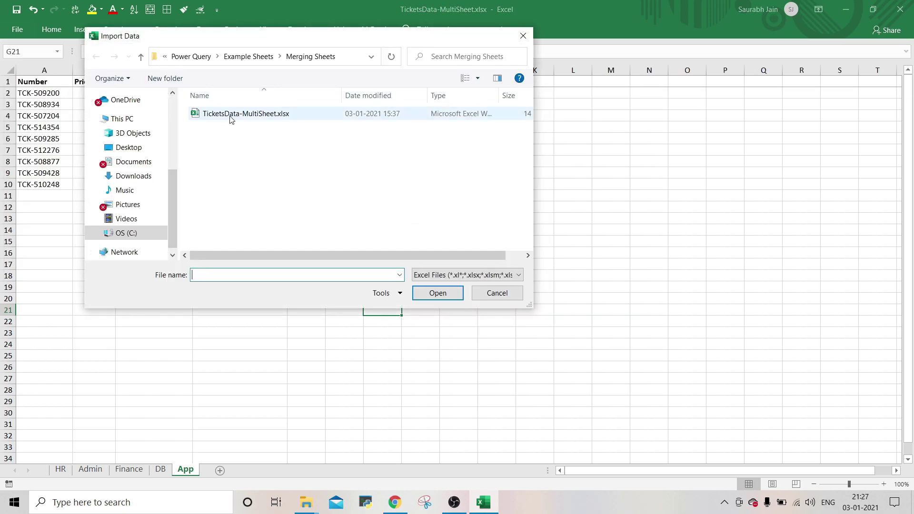
{"action": "left_click", "coordinate": [245, 113]}
{"action": "left_click", "coordinate": [438, 293]}
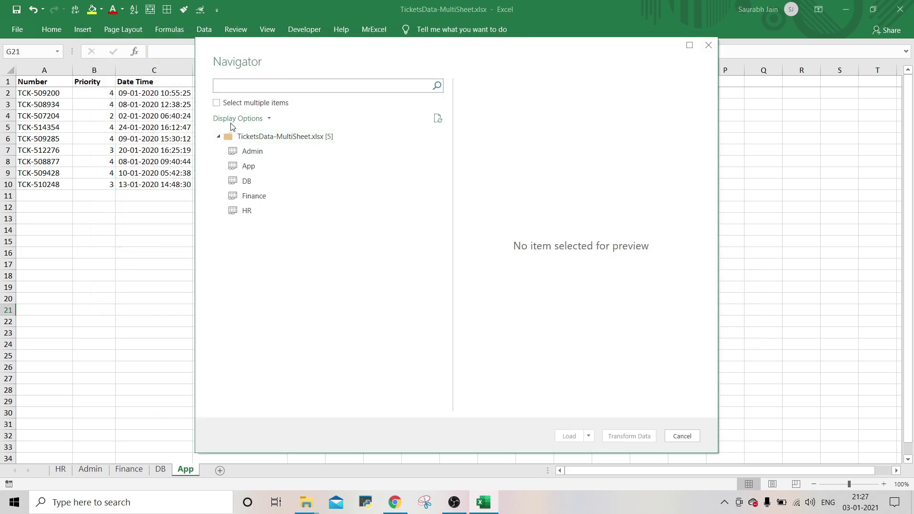
Step: Select the Admin, App, DB, Finance and HR sheets in Navigator and transform them in Power Query
{"action": "left_click", "coordinate": [218, 103]}
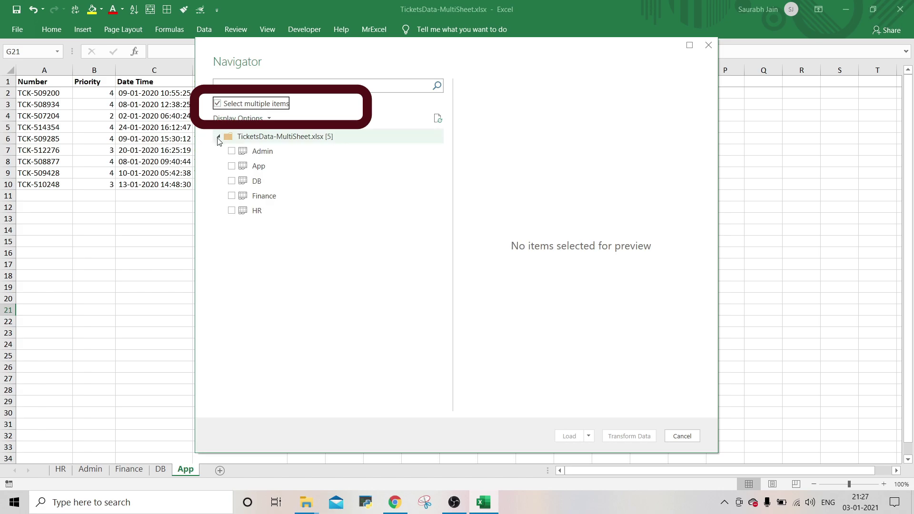
{"action": "left_click", "coordinate": [231, 151]}
{"action": "left_click", "coordinate": [231, 165]}
{"action": "left_click", "coordinate": [231, 196]}
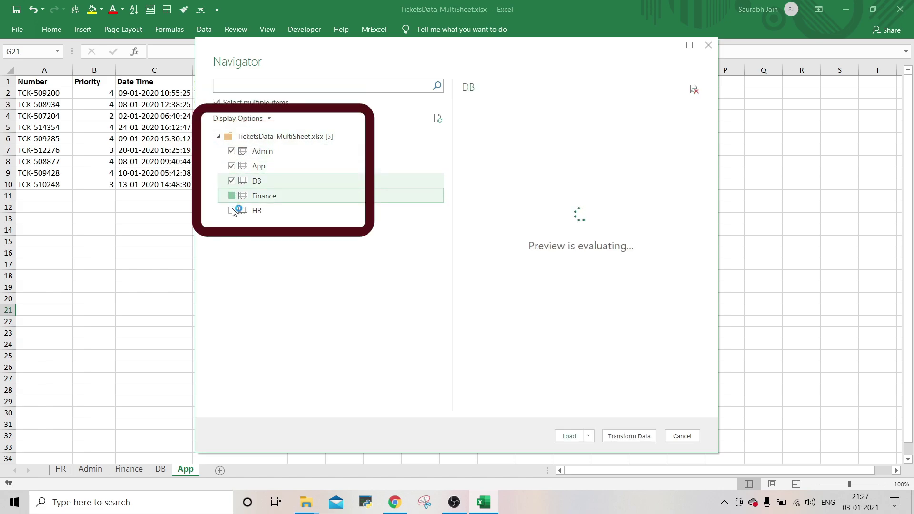
{"action": "left_click", "coordinate": [629, 436]}
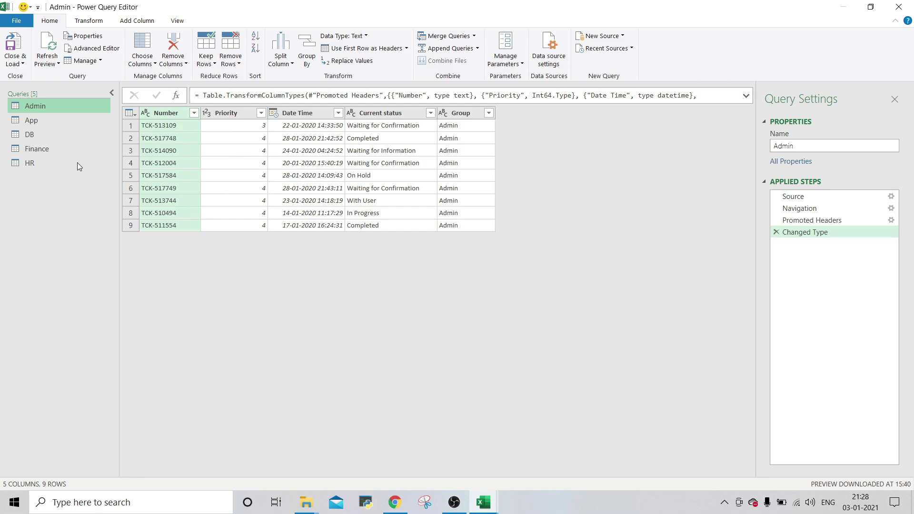
Step: Preview the DB, Finance and HR queries, return to Admin, and show the Append Queries options
{"action": "left_click", "coordinate": [34, 121]}
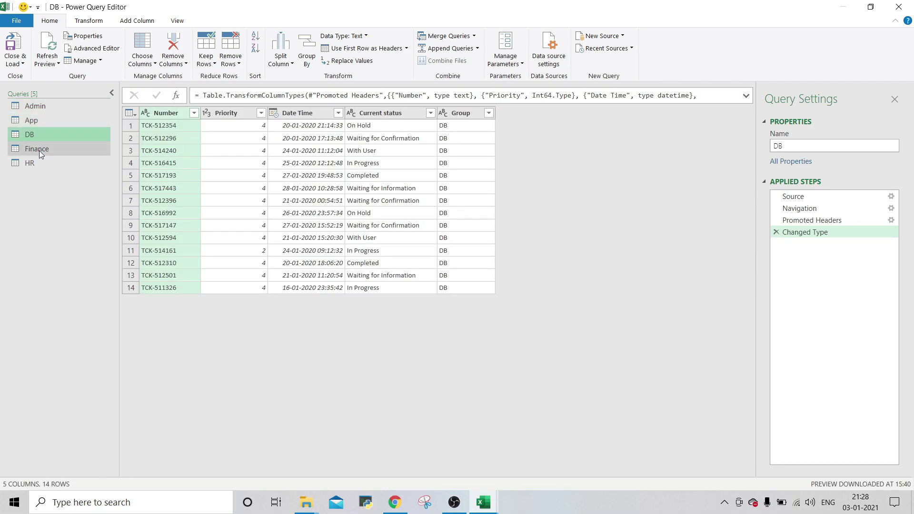
{"action": "left_click", "coordinate": [37, 148]}
{"action": "left_click", "coordinate": [36, 106]}
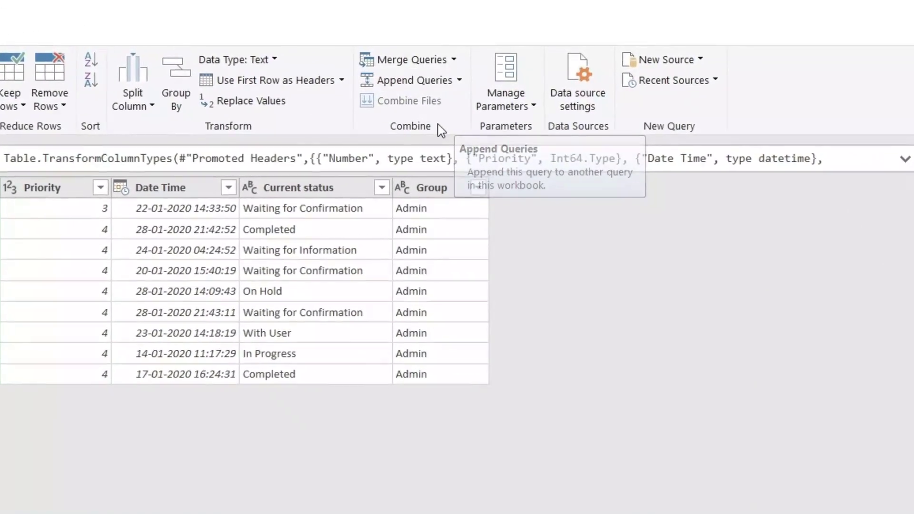
{"action": "left_click", "coordinate": [462, 77]}
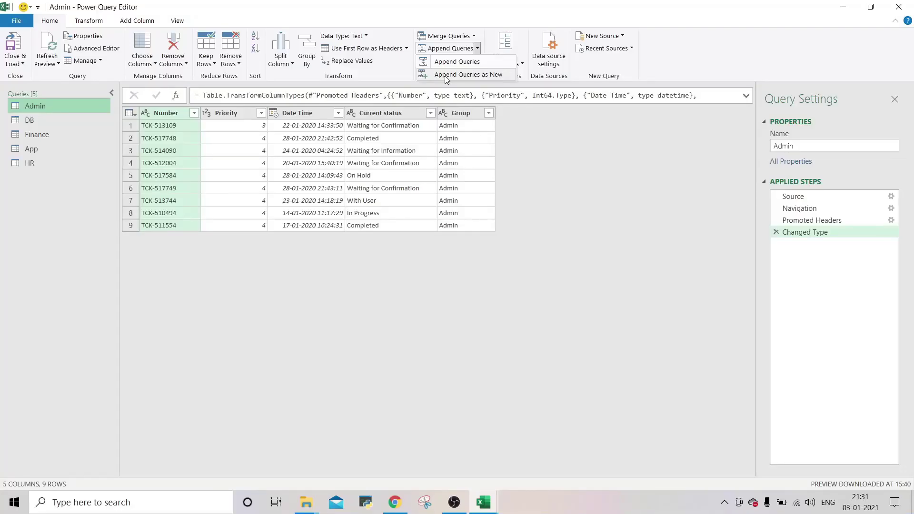
Step: Append DB, Finance, App and HR to Admin as a new query named 'merged Data'
{"action": "left_click", "coordinate": [472, 75]}
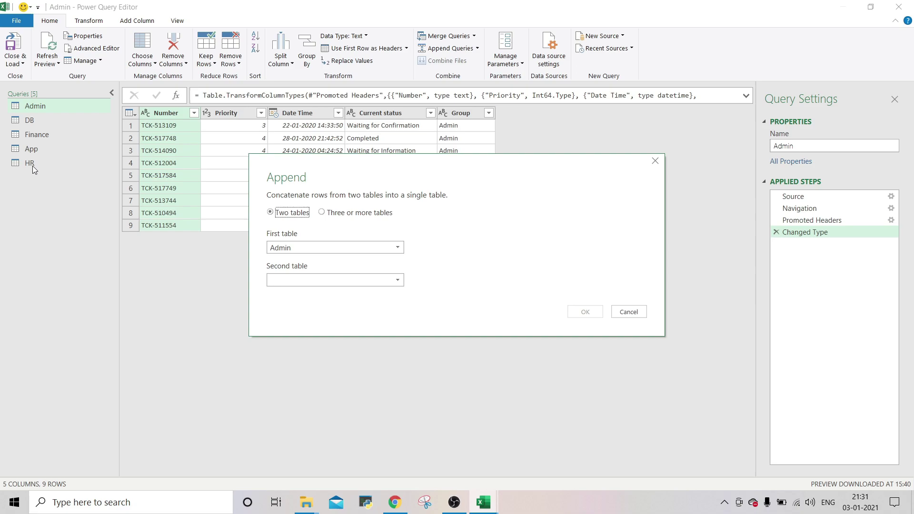
{"action": "left_click", "coordinate": [323, 213]}
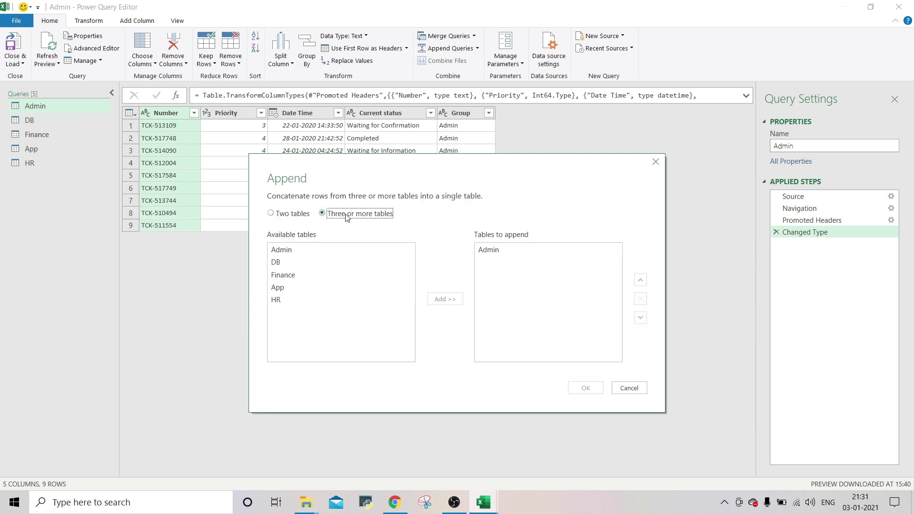
{"action": "left_click", "coordinate": [286, 261]}
{"action": "left_click", "coordinate": [284, 301], "text": "shift"}
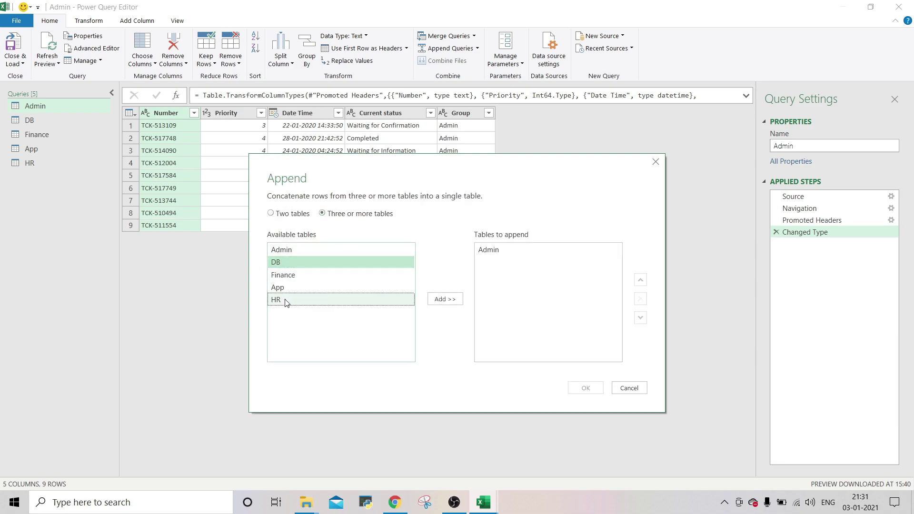
{"action": "left_click", "coordinate": [446, 299]}
{"action": "left_click", "coordinate": [585, 389]}
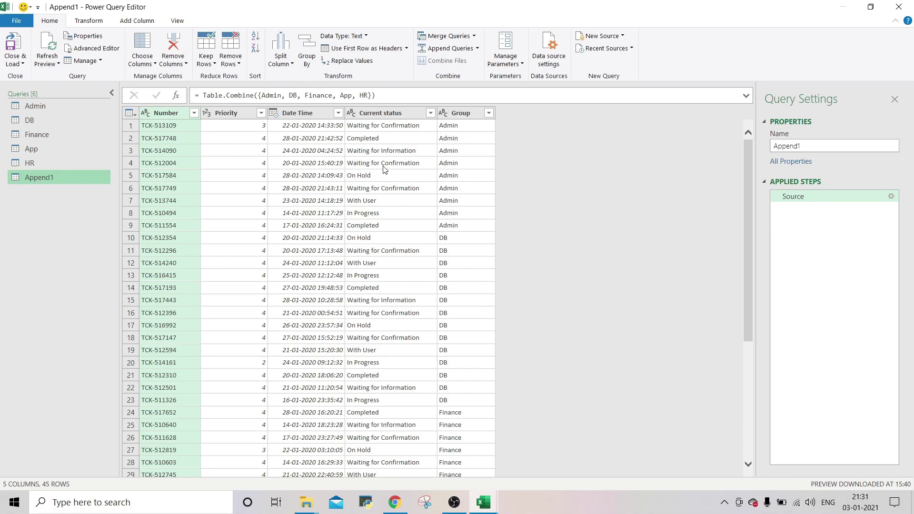
{"action": "double_click", "coordinate": [821, 145]}
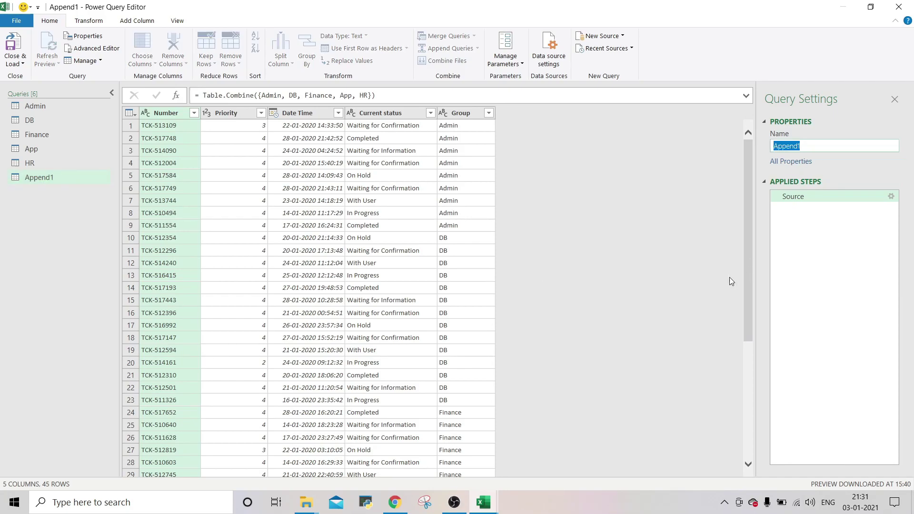
{"action": "type", "text": "merged Data"}
{"action": "key", "text": "Return"}
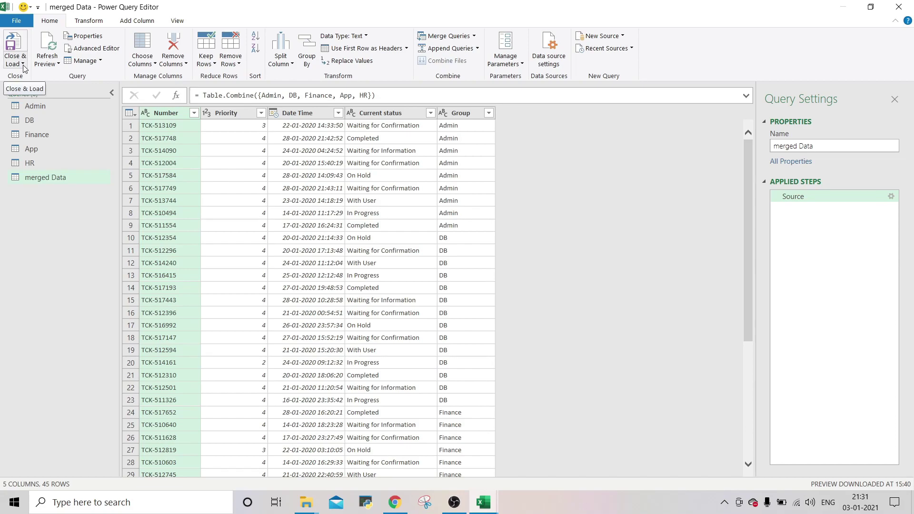
Step: Close the editor and load all six queries as Only Create Connection
{"action": "left_click", "coordinate": [24, 67]}
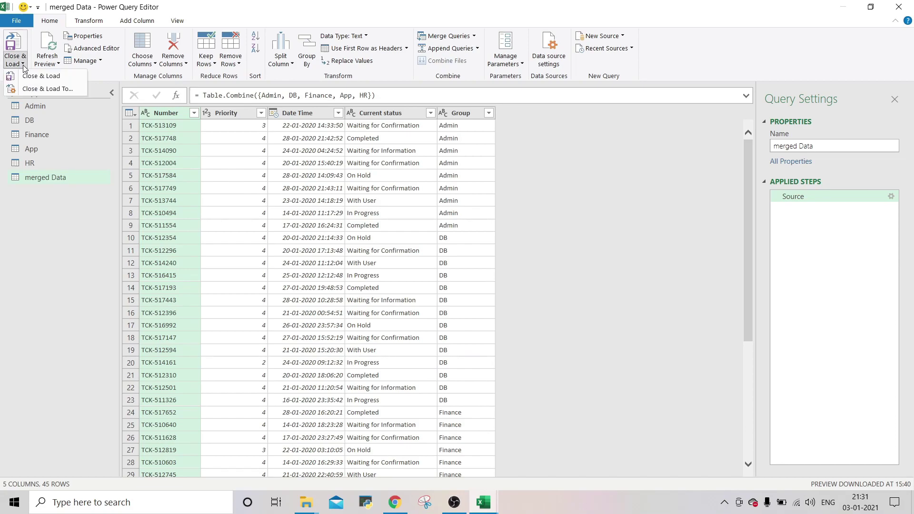
{"action": "left_click", "coordinate": [48, 89]}
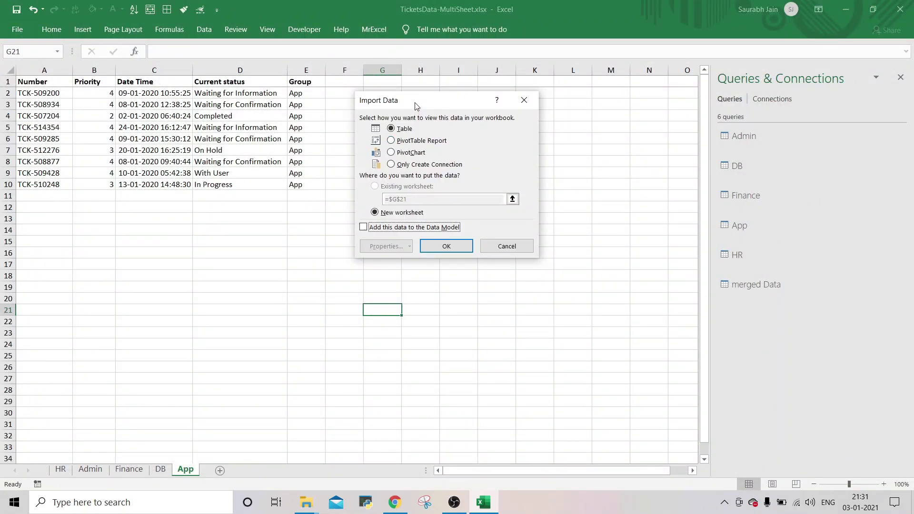
{"action": "left_click_drag", "start_coordinate": [416, 102], "coordinate": [470, 99]}
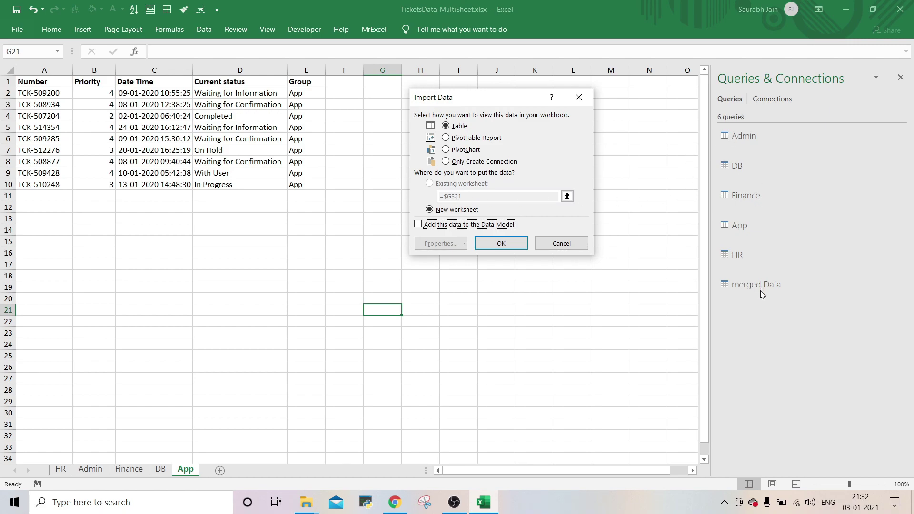
{"action": "left_click", "coordinate": [445, 162]}
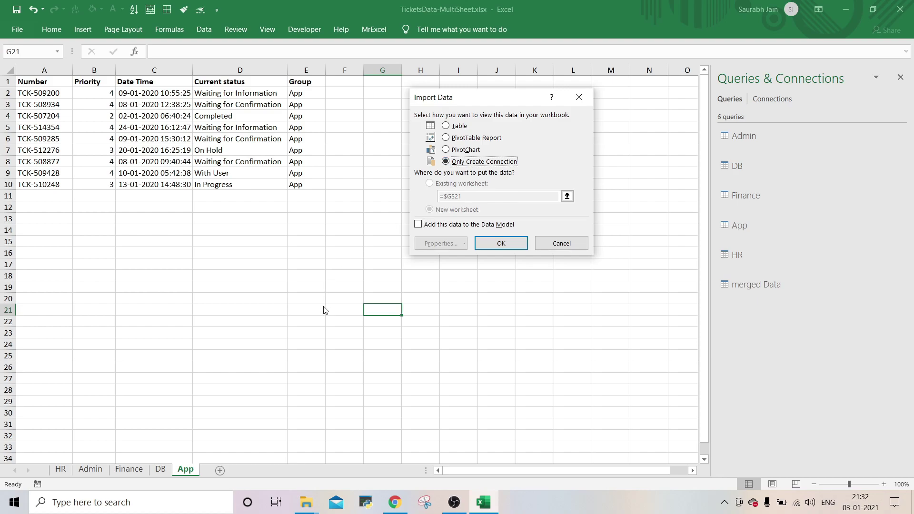
{"action": "left_click", "coordinate": [501, 243]}
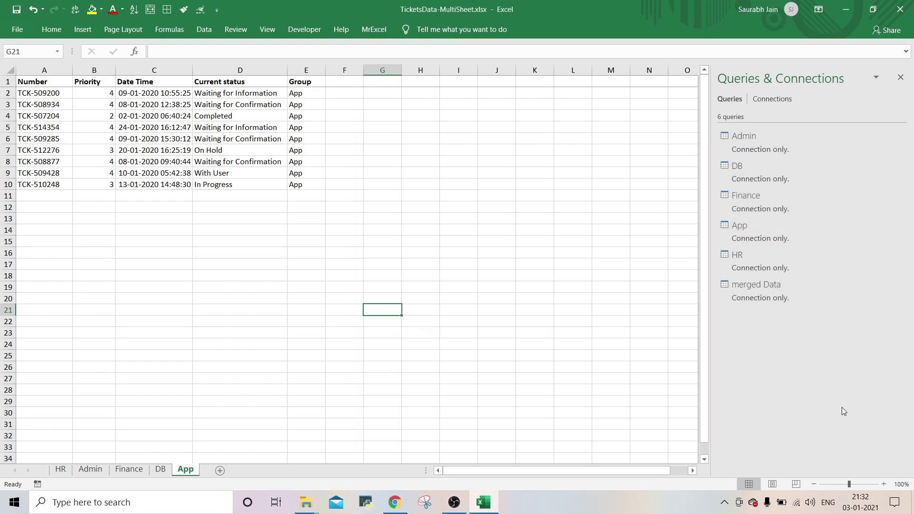
{"action": "mouse_move", "coordinate": [756, 285]}
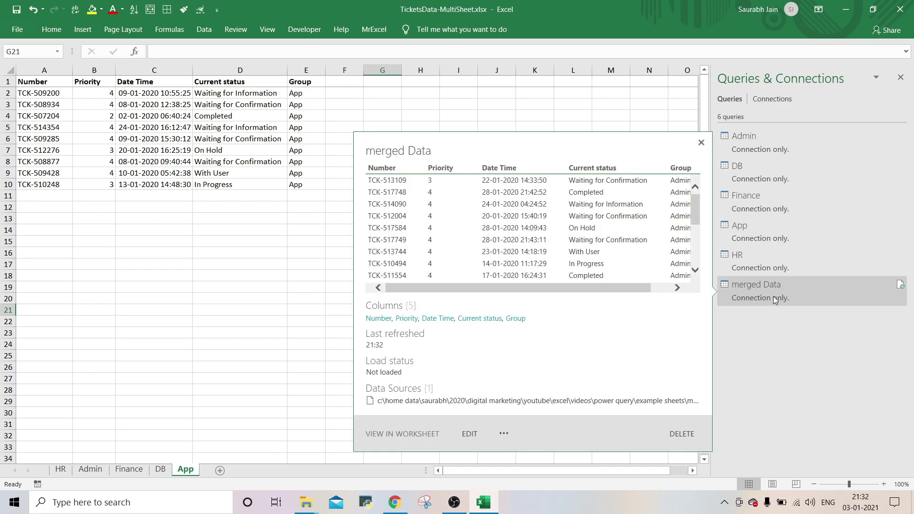
Step: Load the merged Data query as a Table on a New worksheet
{"action": "right_click", "coordinate": [774, 297]}
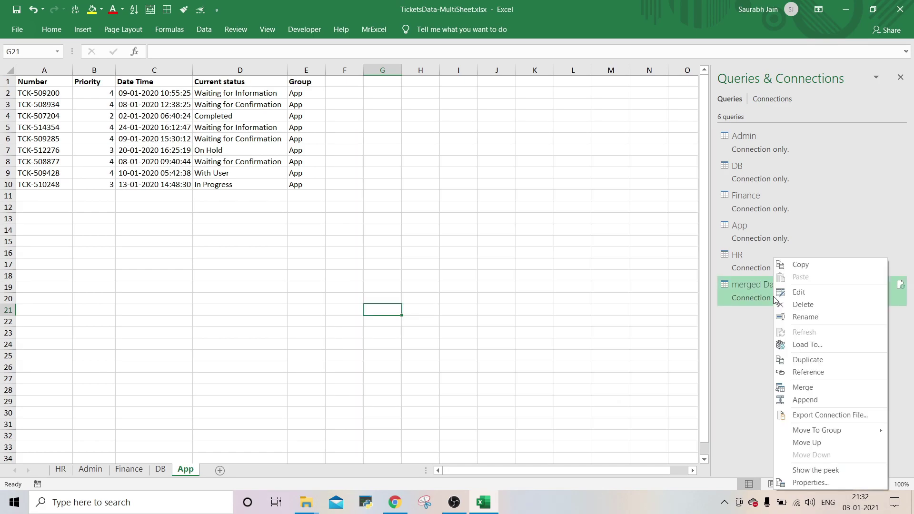
{"action": "left_click", "coordinate": [807, 345]}
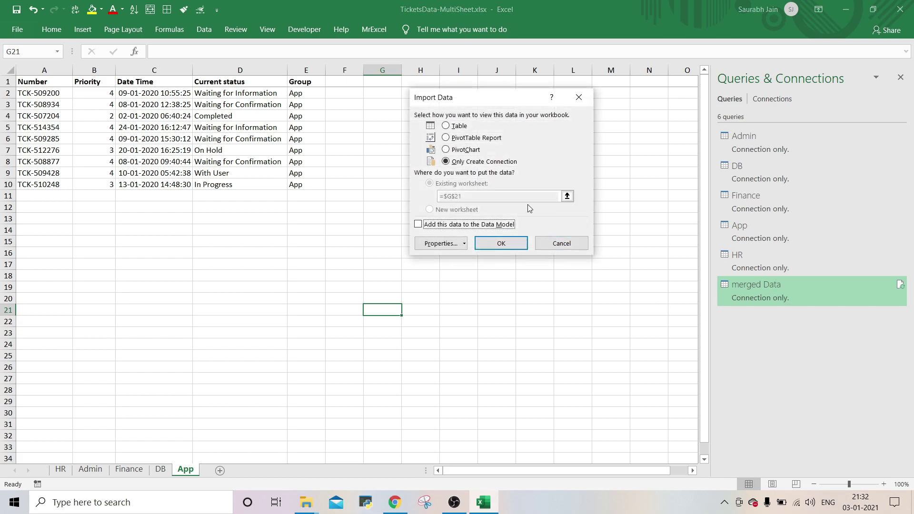
{"action": "left_click", "coordinate": [445, 126]}
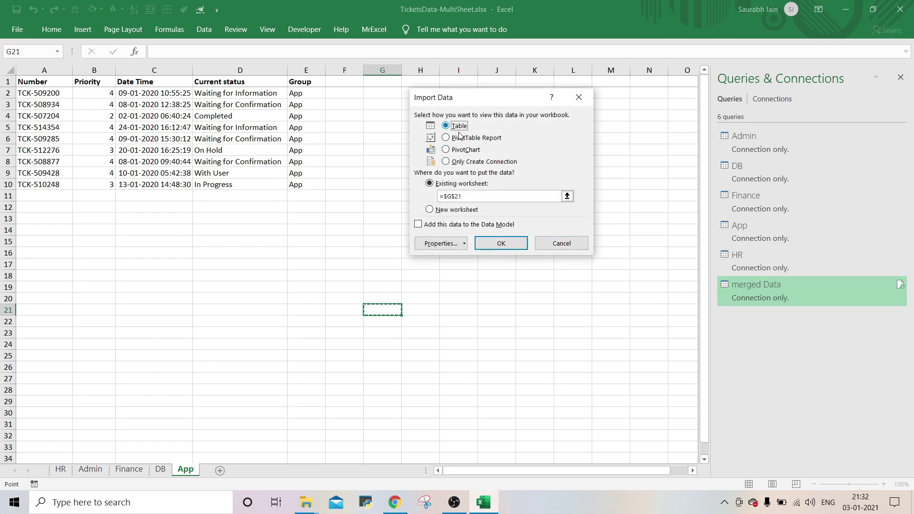
{"action": "left_click", "coordinate": [429, 209]}
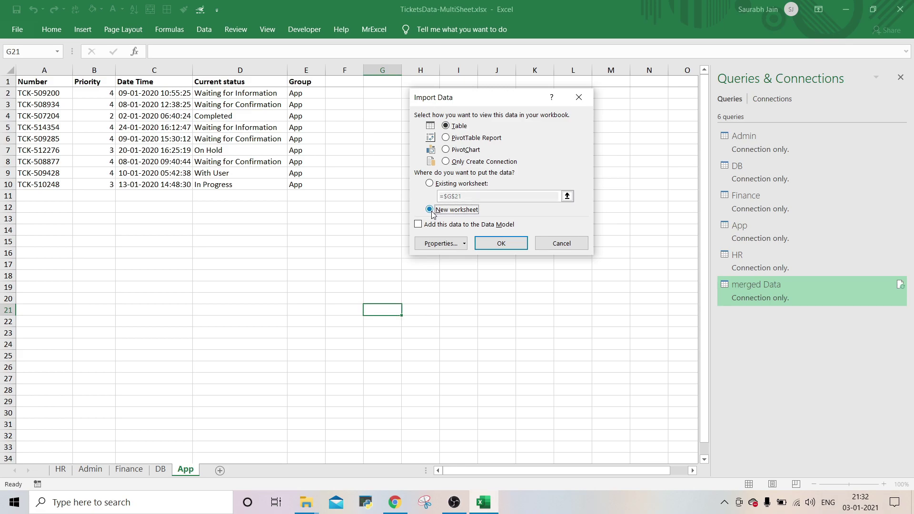
{"action": "left_click", "coordinate": [501, 244]}
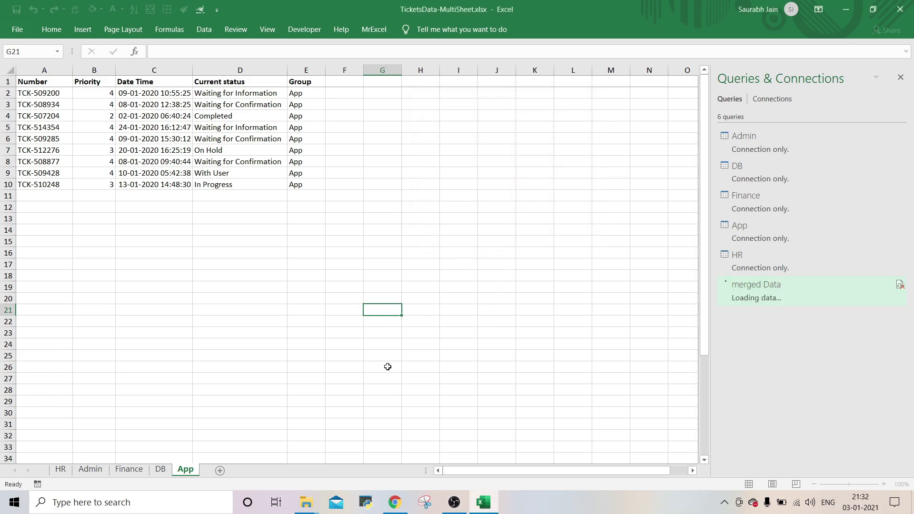